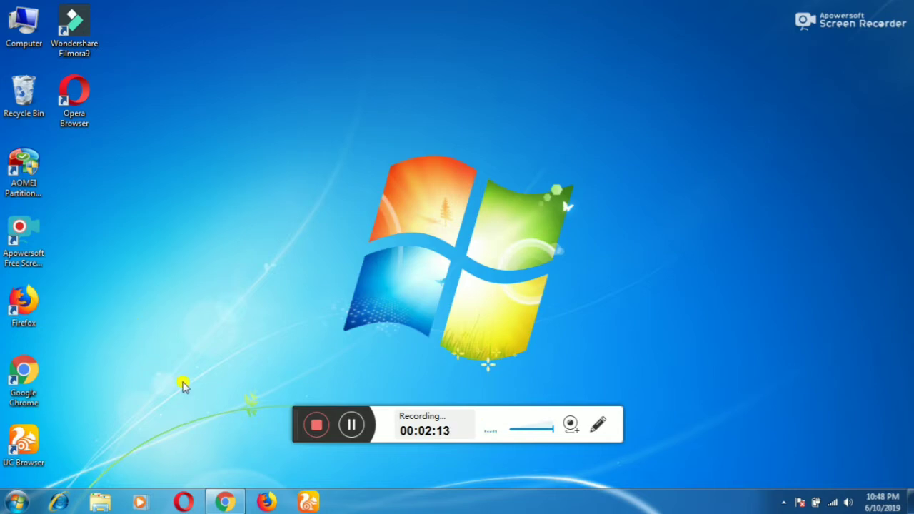
- Search Google in Chrome for 'wb health' using the suggestion
{"action": "left_click", "coordinate": [227, 504]}
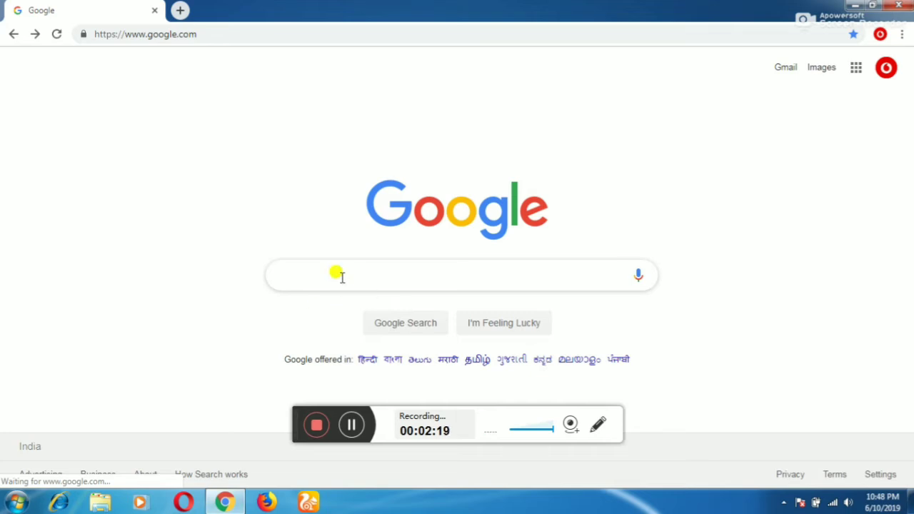
{"action": "type", "text": "wb health"}
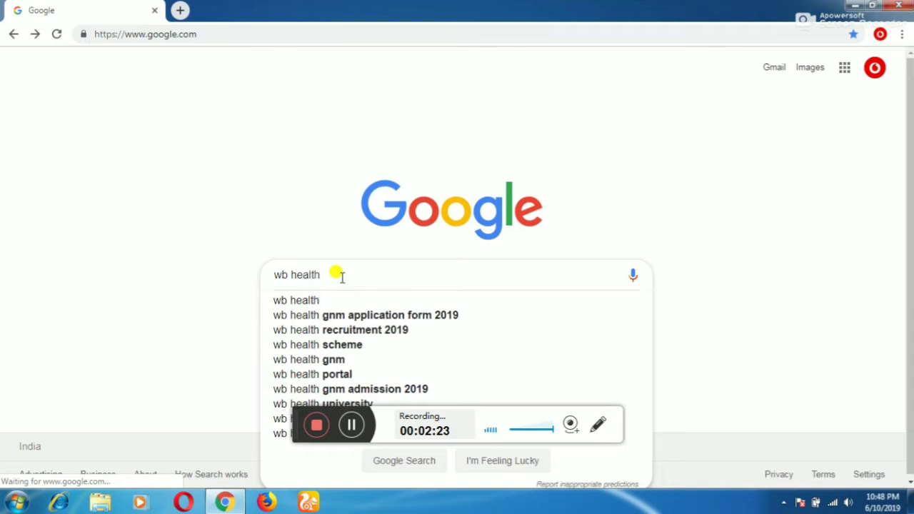
{"action": "left_click", "coordinate": [317, 300]}
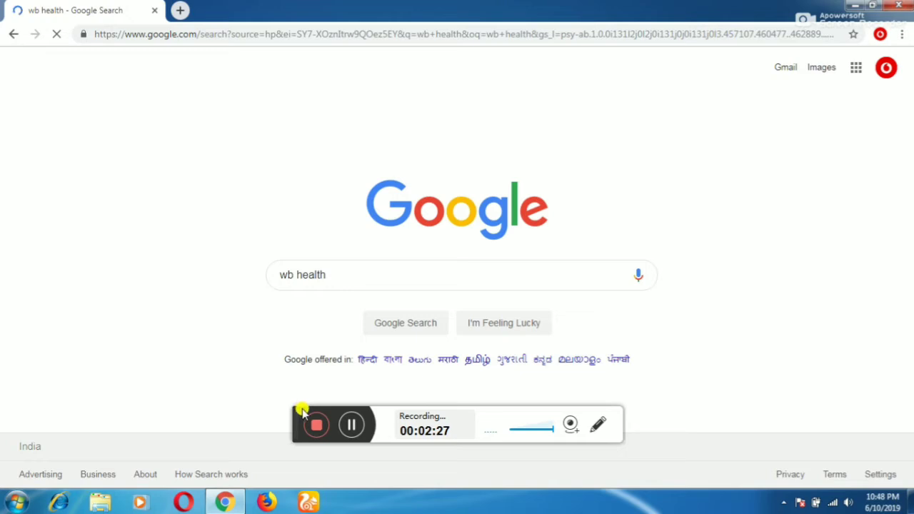
{"action": "left_click_drag", "start_coordinate": [298, 404], "coordinate": [515, 465]}
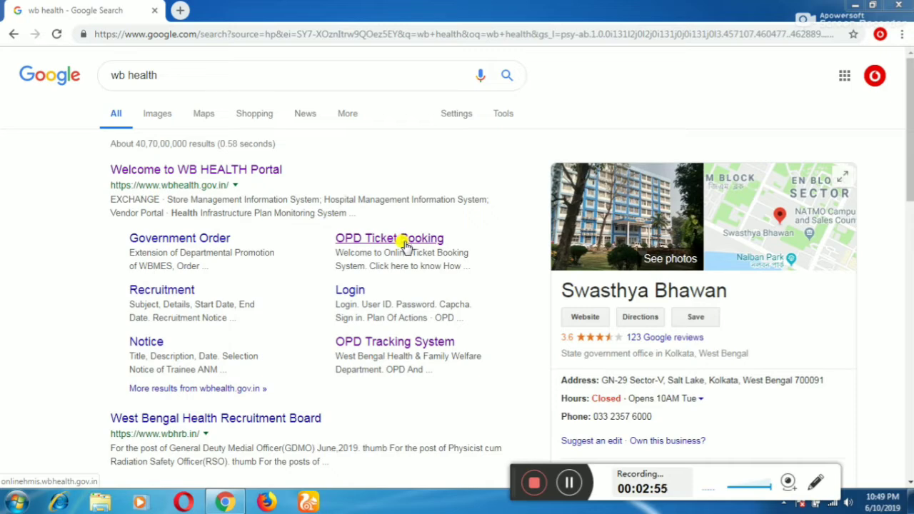
- Open the WB HEALTH Portal result and go to OPD TICKET BOOKING under E-Governance
{"action": "left_click", "coordinate": [218, 172]}
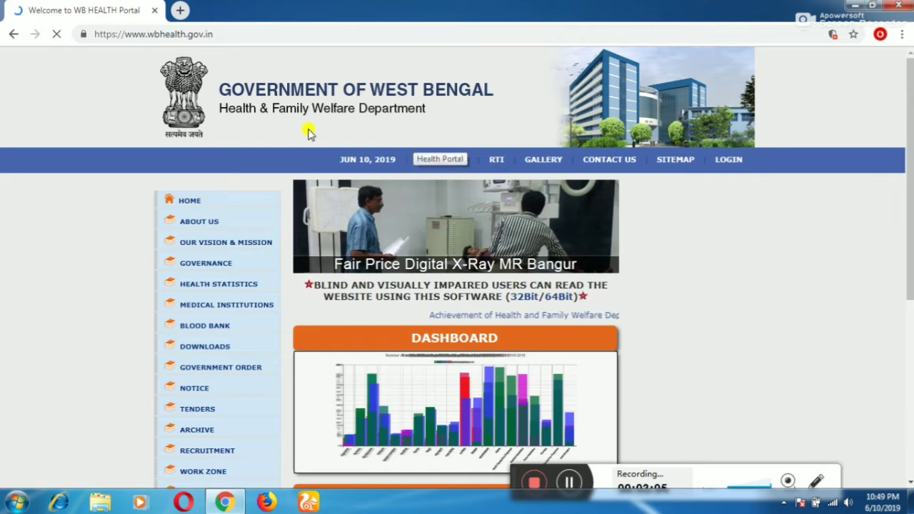
{"action": "scroll", "coordinate": [489, 151], "scroll_direction": "down", "scroll_amount": 3}
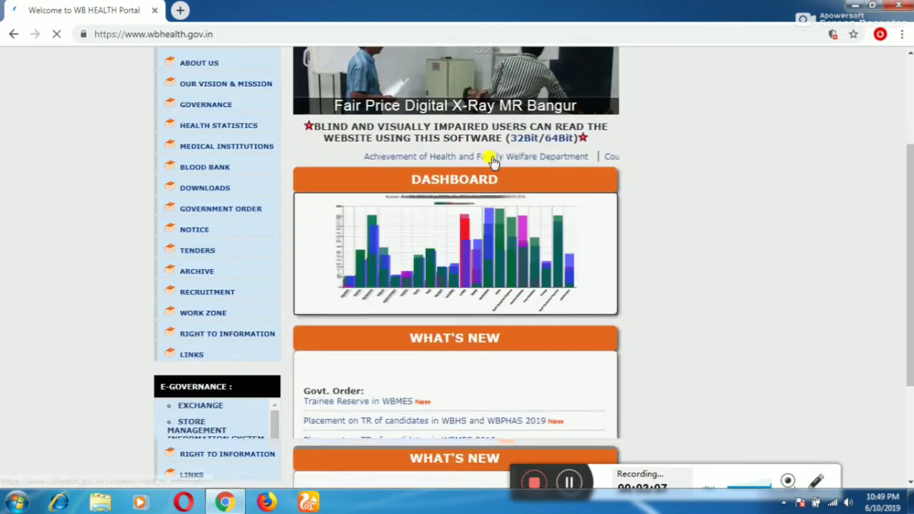
{"action": "scroll", "coordinate": [490, 158], "scroll_direction": "down", "scroll_amount": 1}
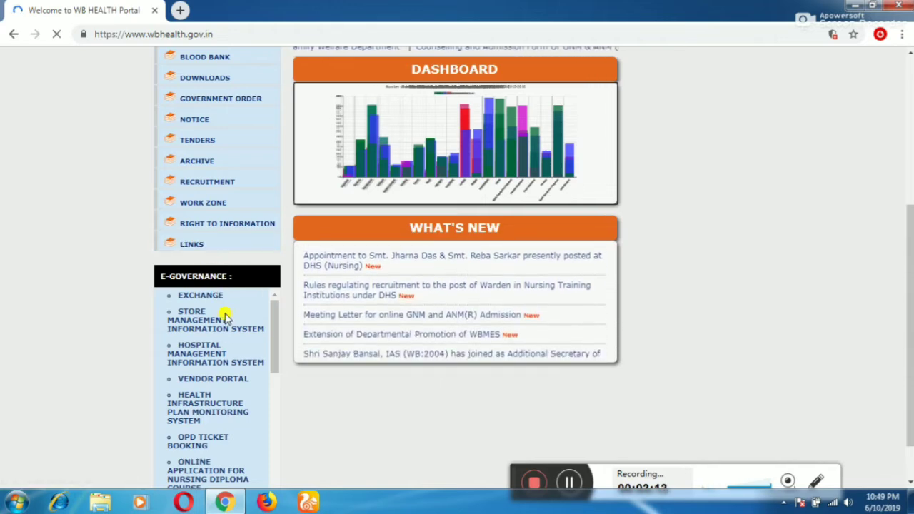
{"action": "scroll", "coordinate": [225, 341], "scroll_direction": "down", "scroll_amount": 1}
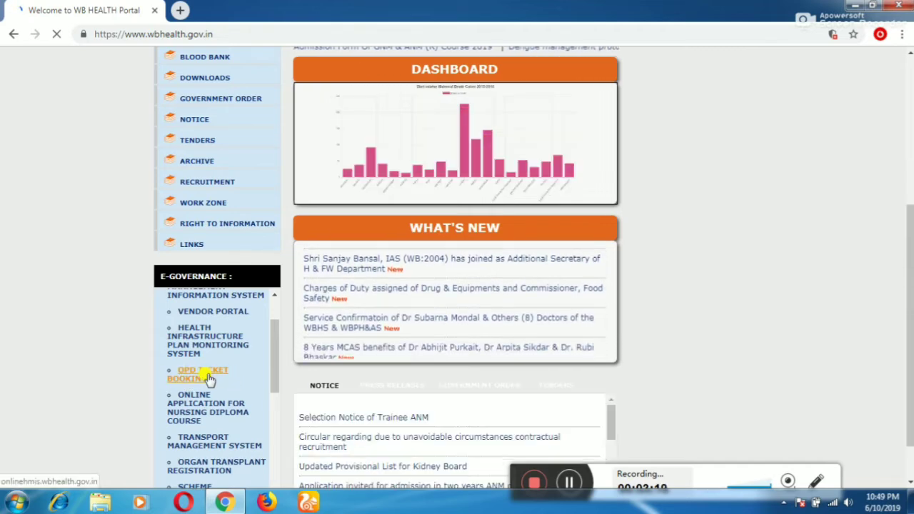
{"action": "left_click", "coordinate": [209, 379]}
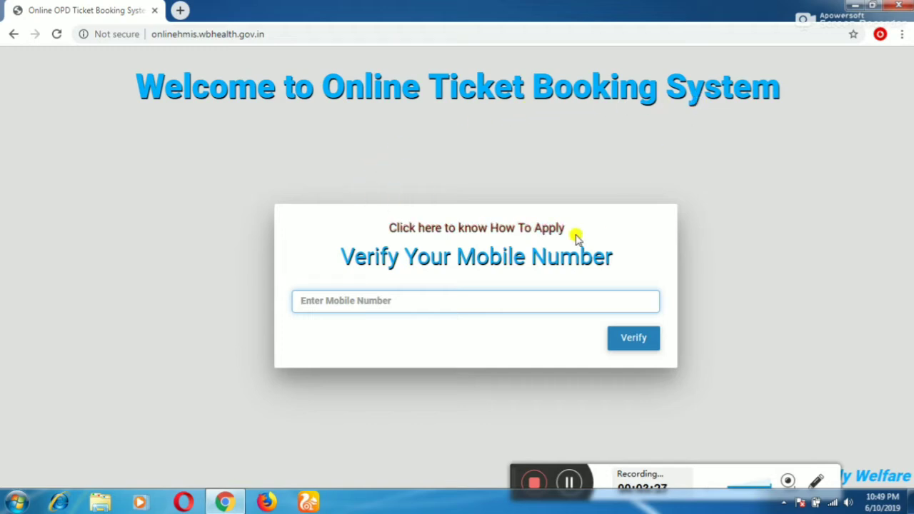
- Enter the mobile number, verify it, and submit the received OTP
{"action": "left_click", "coordinate": [431, 301]}
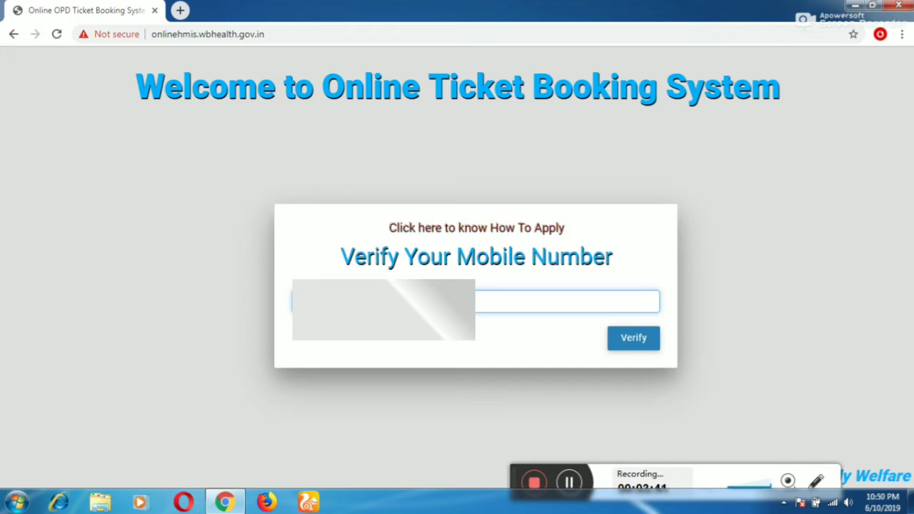
{"action": "left_click", "coordinate": [649, 341]}
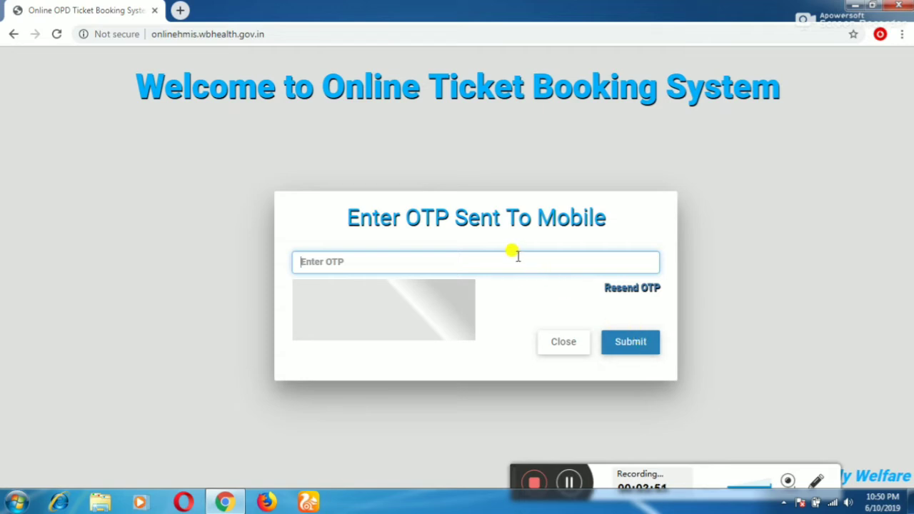
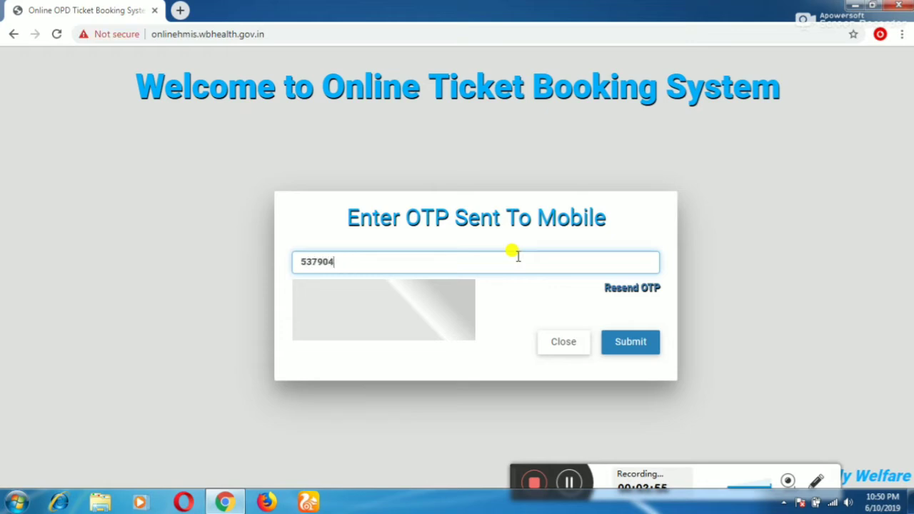
{"action": "left_click", "coordinate": [644, 343]}
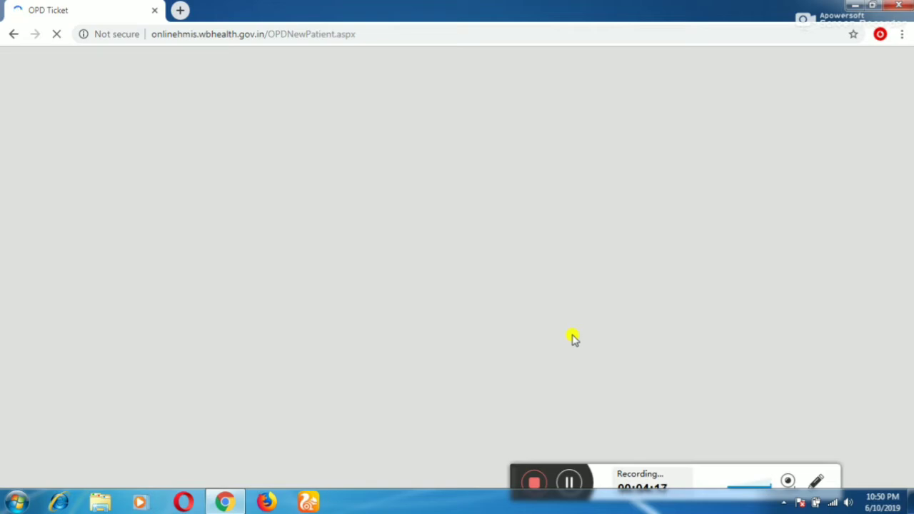
- Choose Murshidabad Medical College & Hospital as the hospital name
{"action": "left_click", "coordinate": [569, 482]}
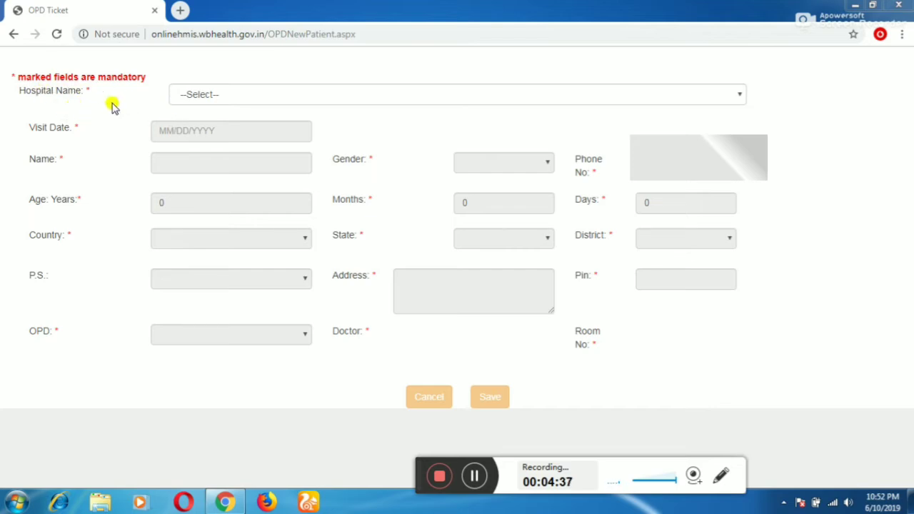
{"action": "left_click", "coordinate": [351, 95]}
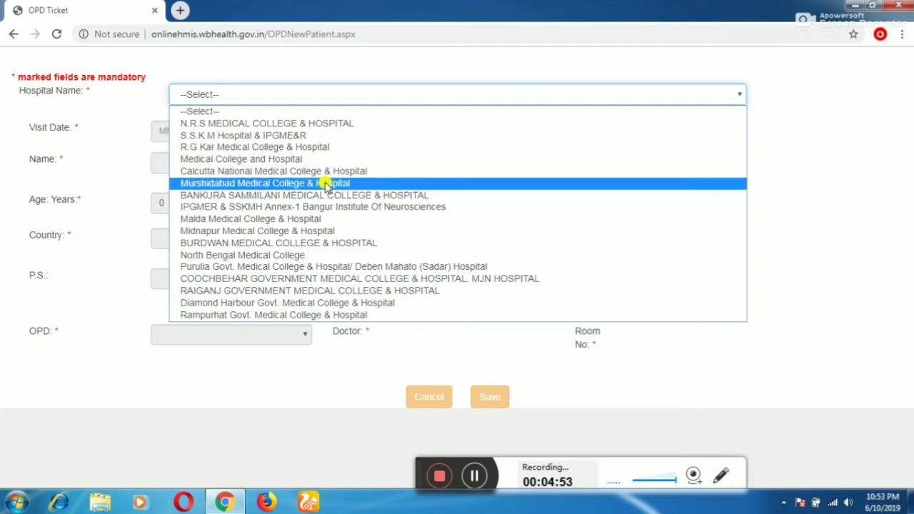
{"action": "left_click", "coordinate": [325, 185]}
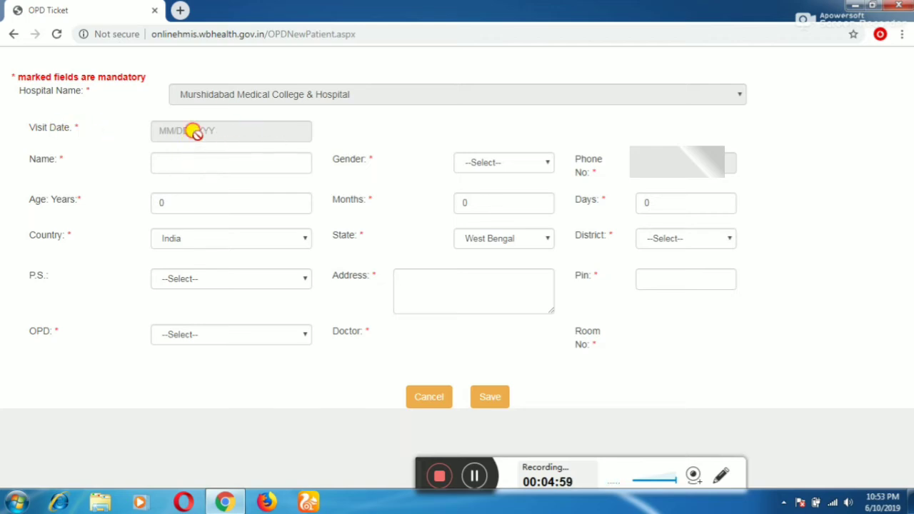
- Set the visit date to 06/18/2019
{"action": "left_click", "coordinate": [206, 132]}
{"action": "left_click", "coordinate": [364, 134]}
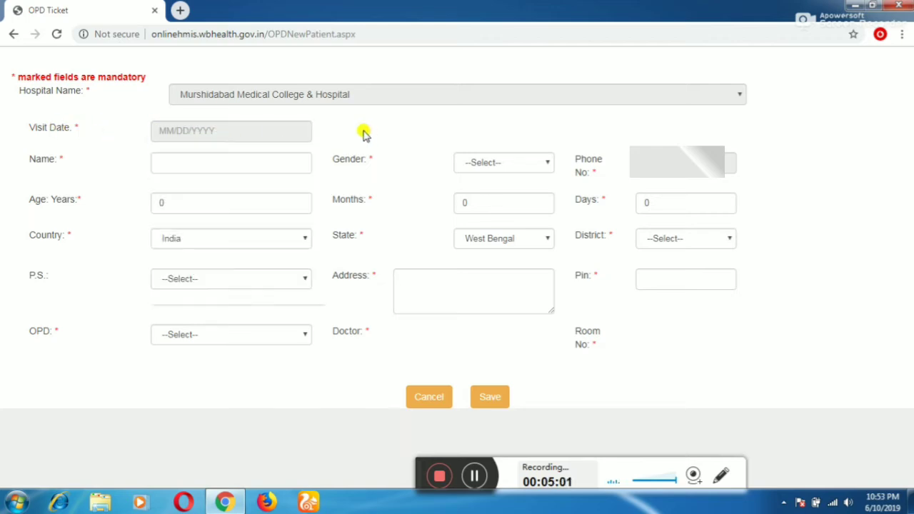
{"action": "left_click", "coordinate": [227, 128]}
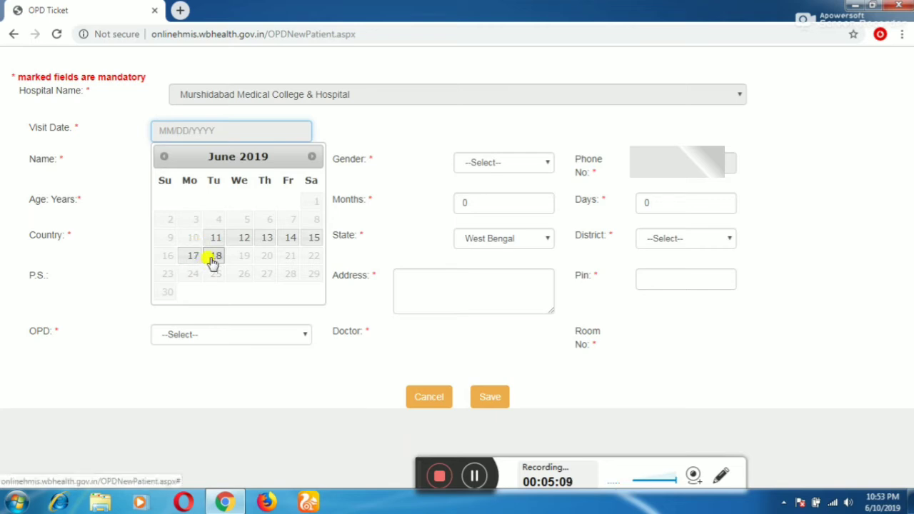
{"action": "left_click", "coordinate": [215, 259]}
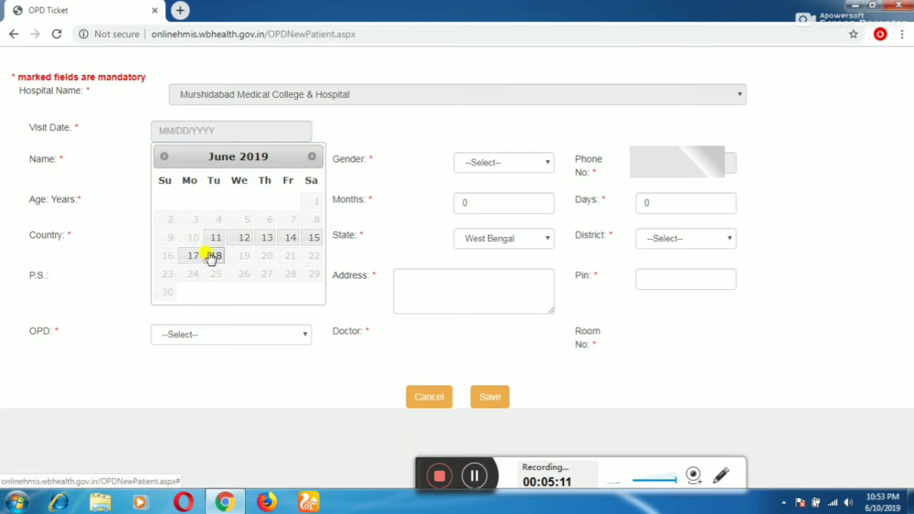
{"action": "left_click", "coordinate": [215, 258]}
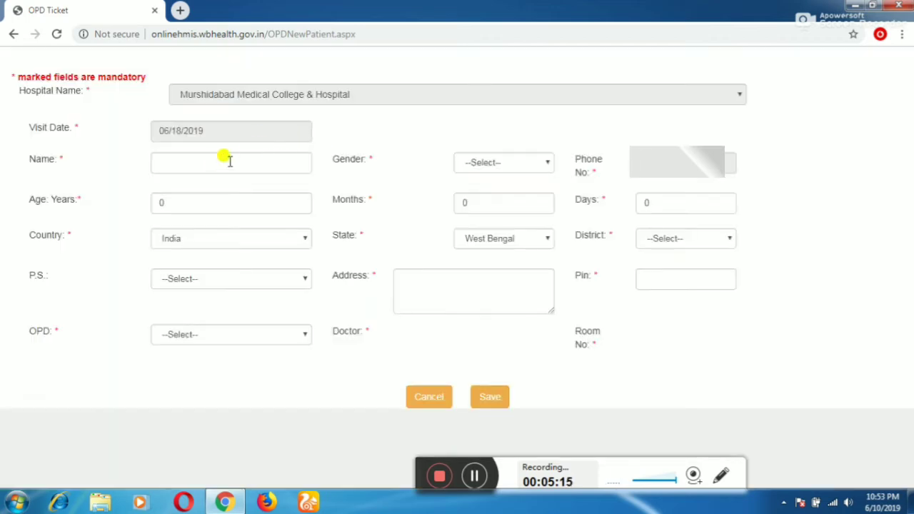
- Enter the patient's name, Male gender and an age of 45 years
{"action": "left_click", "coordinate": [212, 165]}
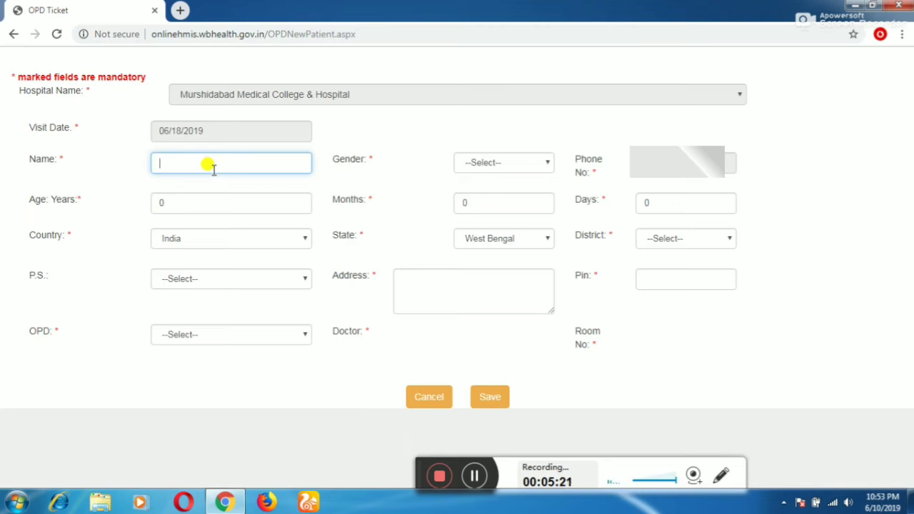
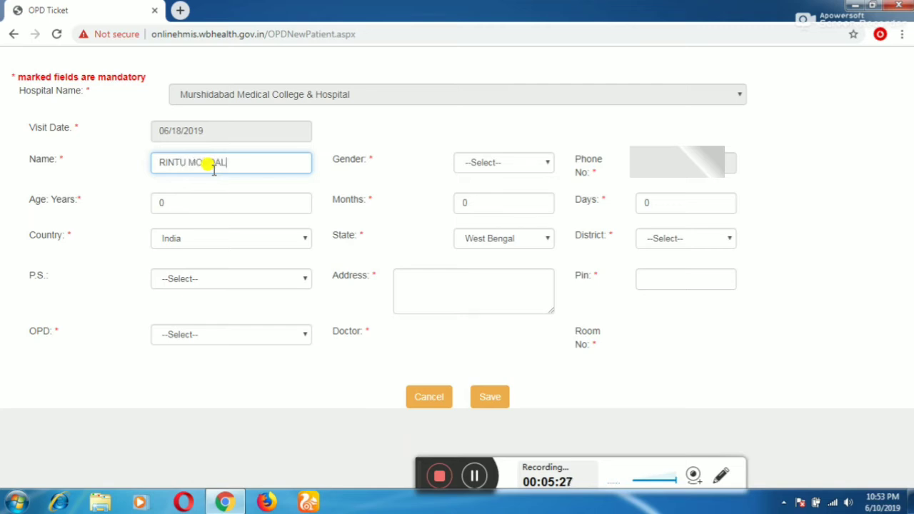
{"action": "key", "text": "Tab"}
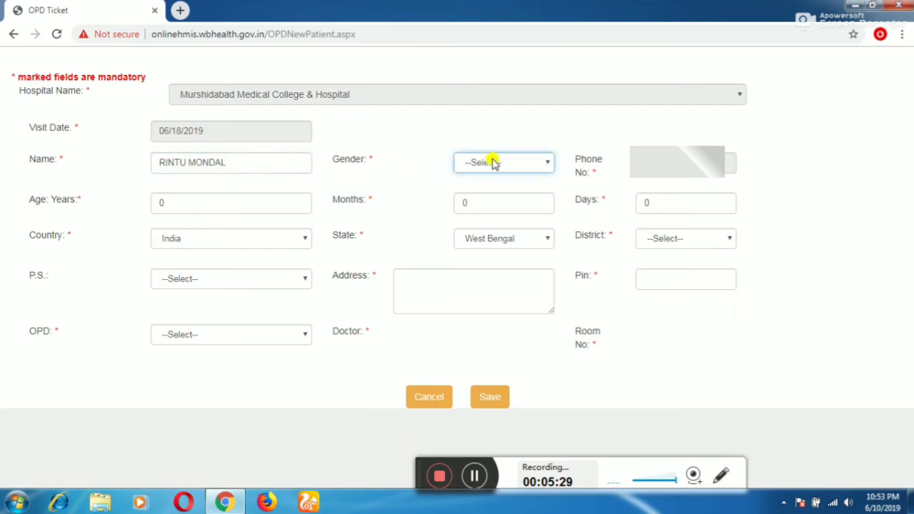
{"action": "left_click", "coordinate": [505, 163]}
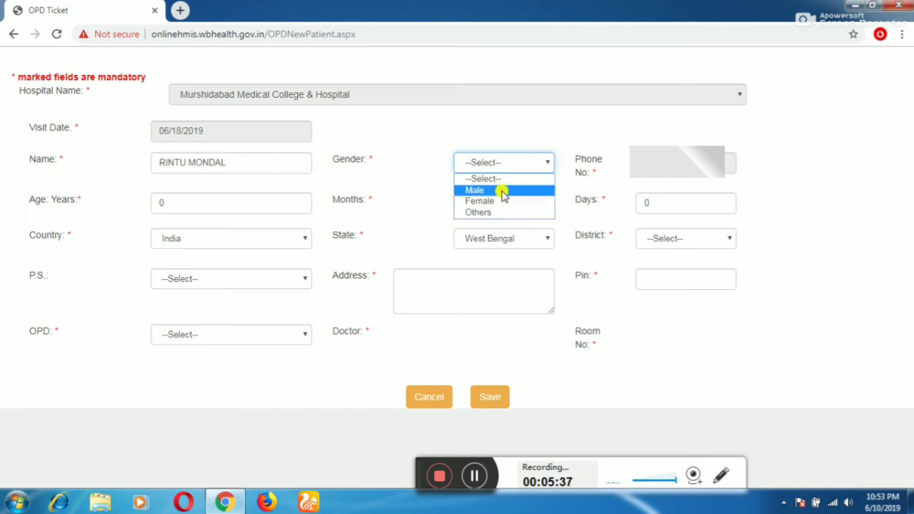
{"action": "left_click", "coordinate": [502, 191]}
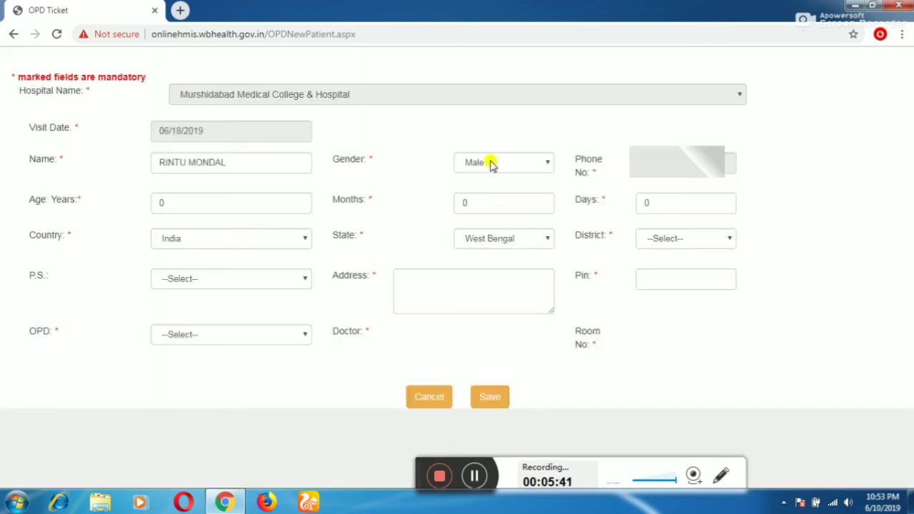
{"action": "double_click", "coordinate": [185, 203]}
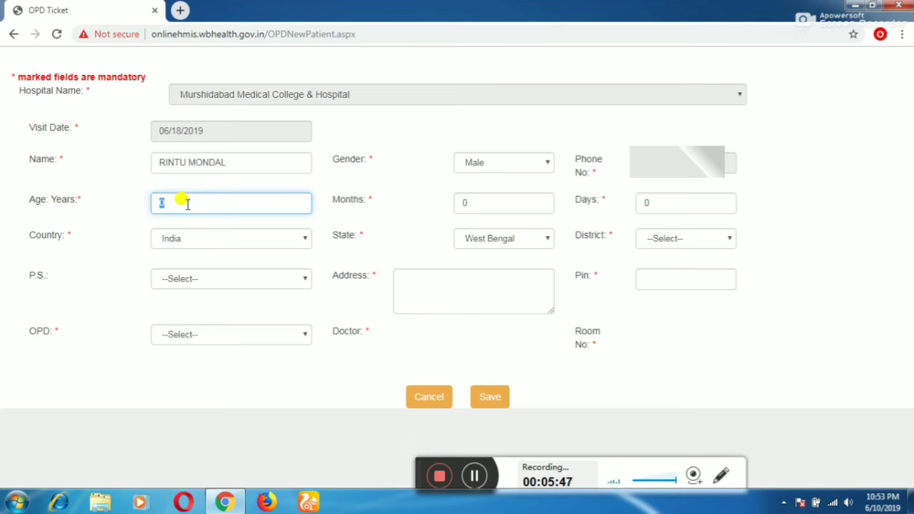
{"action": "type", "text": "45"}
{"action": "key", "text": "Tab"}
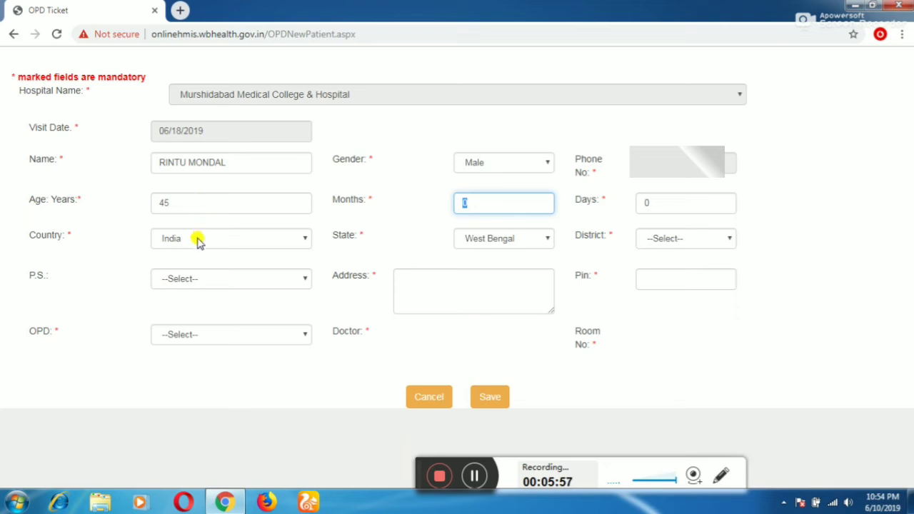
- Restore the state to West Bengal after an accidental Uttar Pradesh pick
{"action": "left_click", "coordinate": [491, 241]}
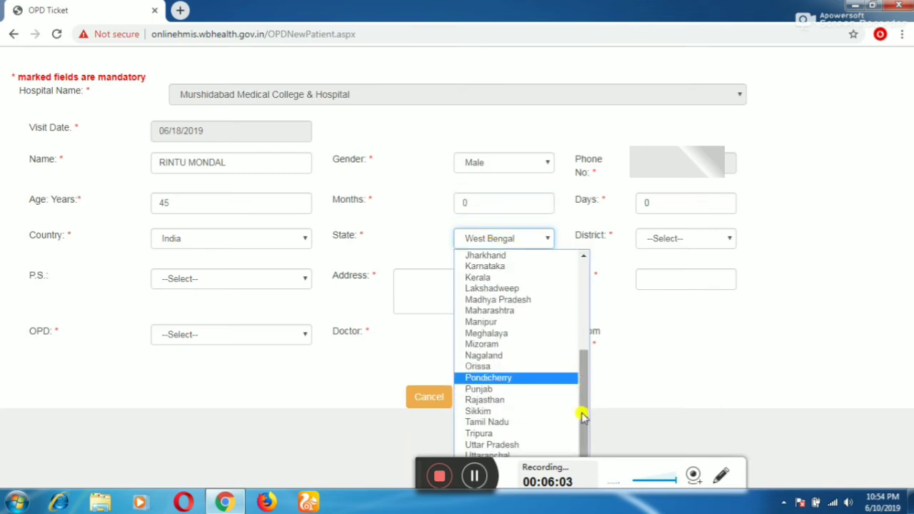
{"action": "left_click", "coordinate": [541, 444]}
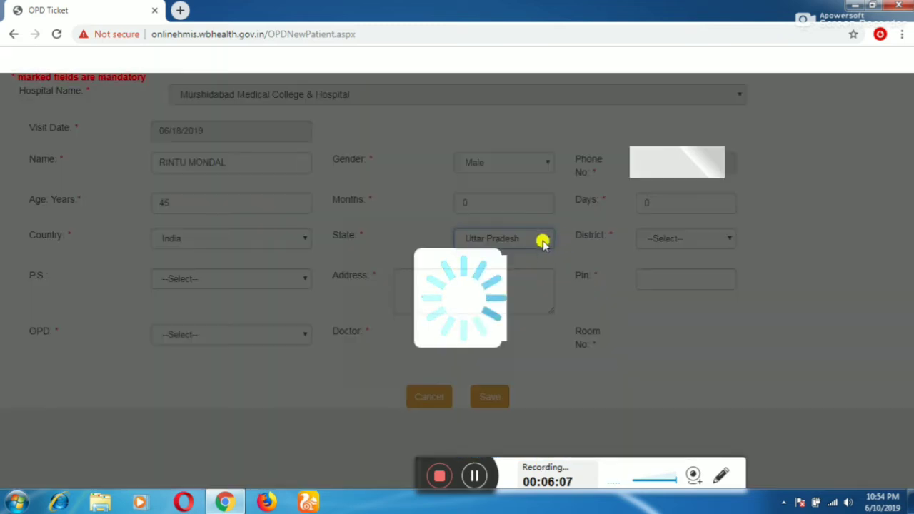
{"action": "left_click", "coordinate": [543, 238]}
{"action": "scroll", "coordinate": [526, 371], "scroll_direction": "down", "scroll_amount": 1}
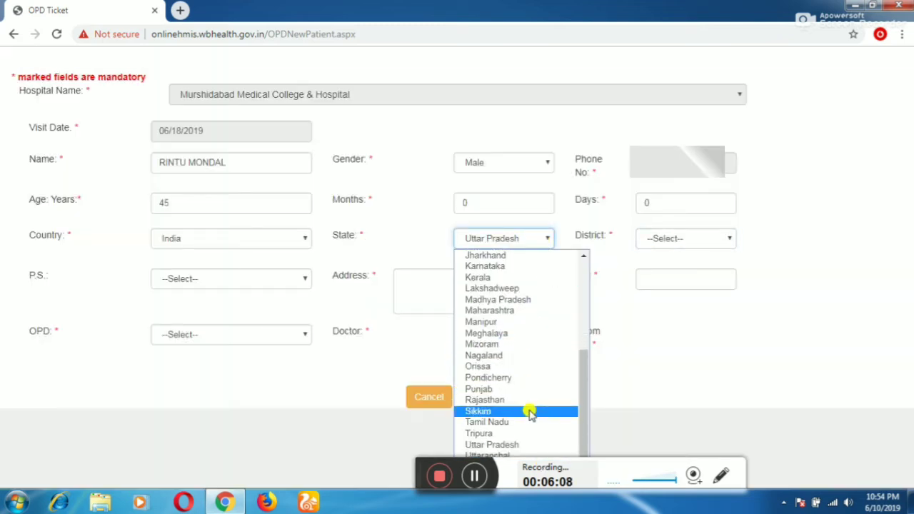
{"action": "left_click", "coordinate": [541, 467]}
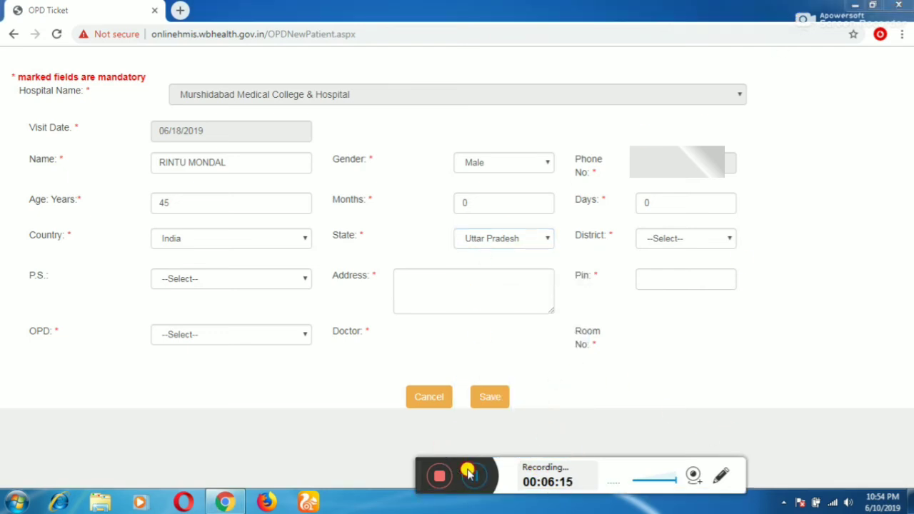
{"action": "key", "text": "w"}
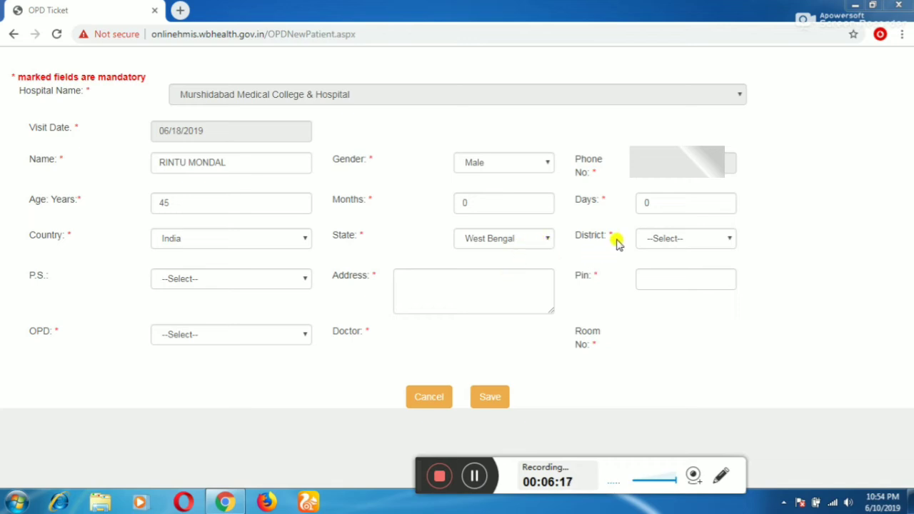
- Set the district to Murshidabad and the police station to Domkal
{"action": "left_click", "coordinate": [684, 239]}
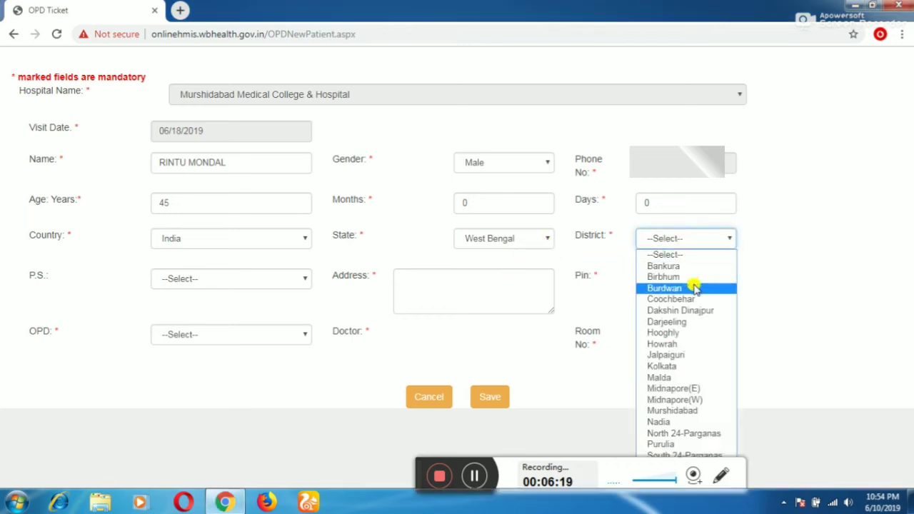
{"action": "left_click", "coordinate": [691, 411]}
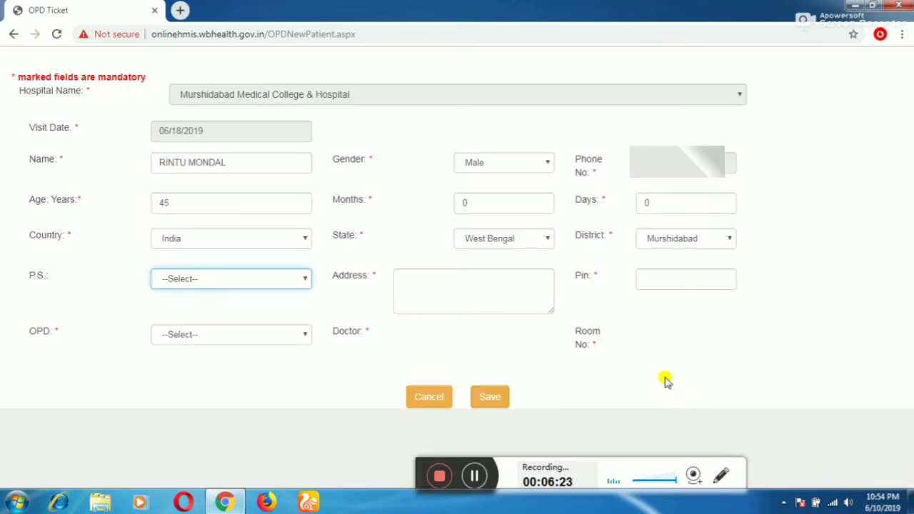
{"action": "left_click", "coordinate": [260, 278]}
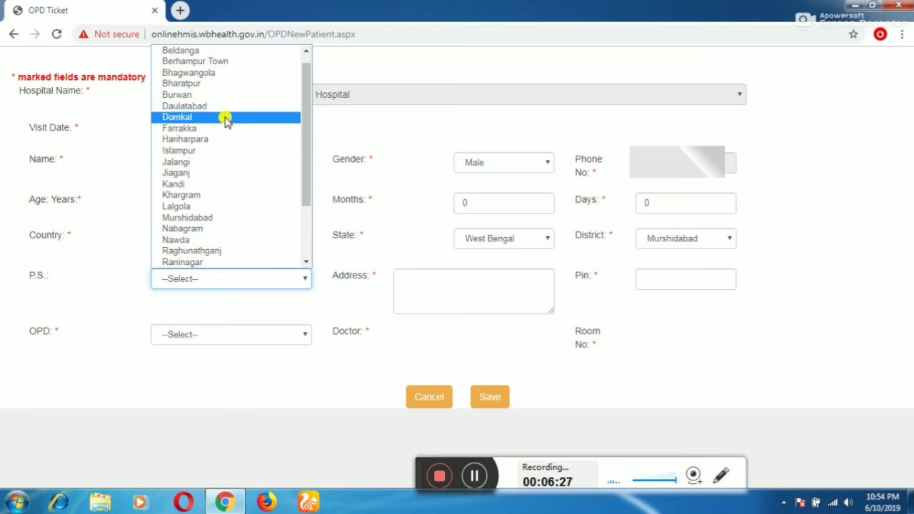
{"action": "left_click", "coordinate": [225, 119]}
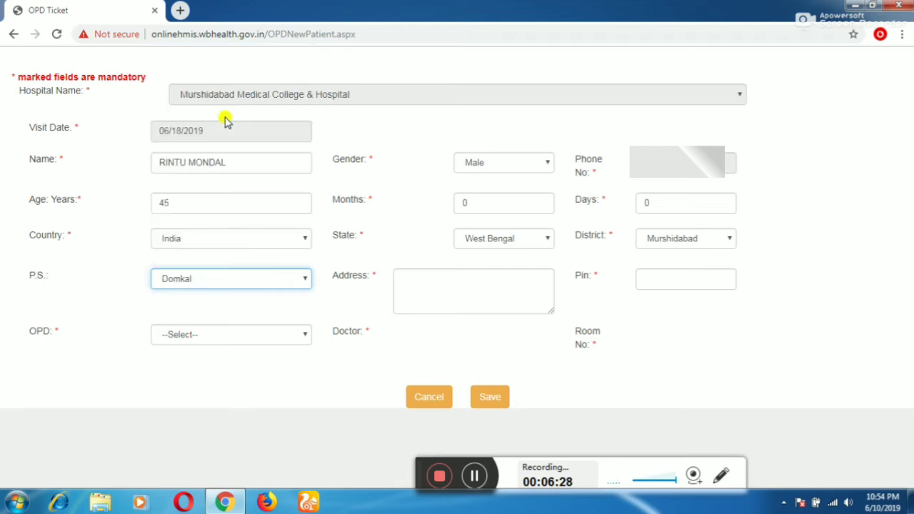
- Fill in the patient's village/post-office address and PIN code
{"action": "left_click", "coordinate": [404, 277]}
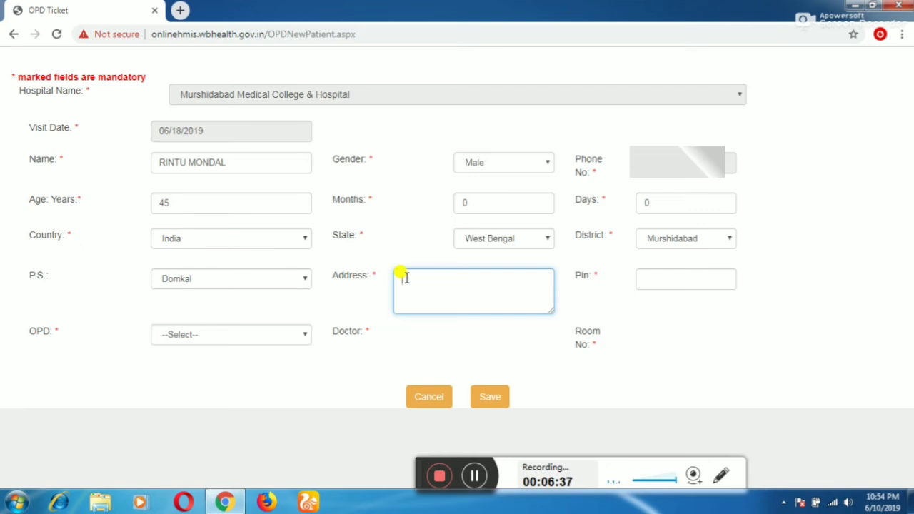
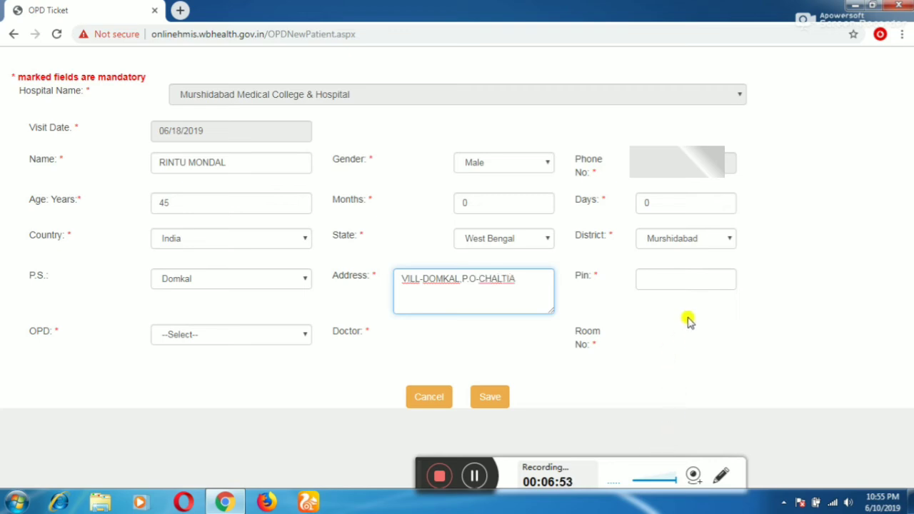
{"action": "left_click", "coordinate": [675, 281]}
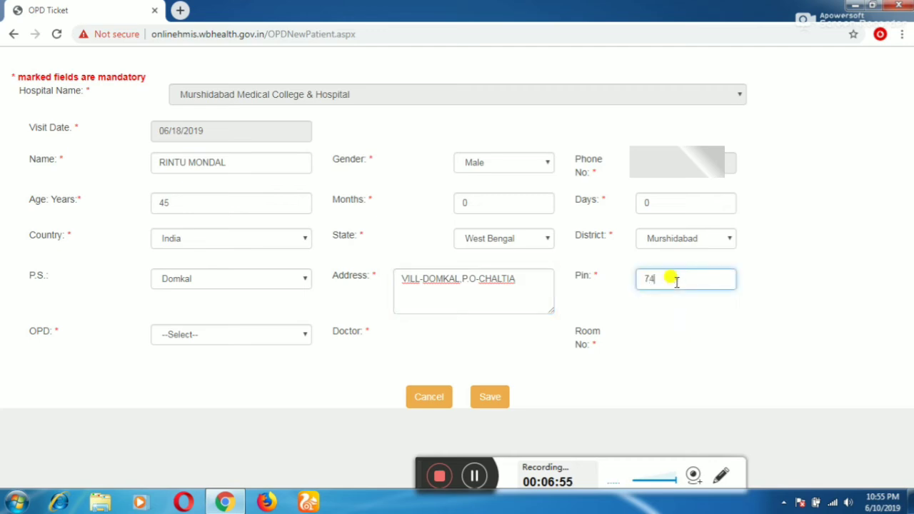
{"action": "type", "text": "742159"}
{"action": "key", "text": "Tab"}
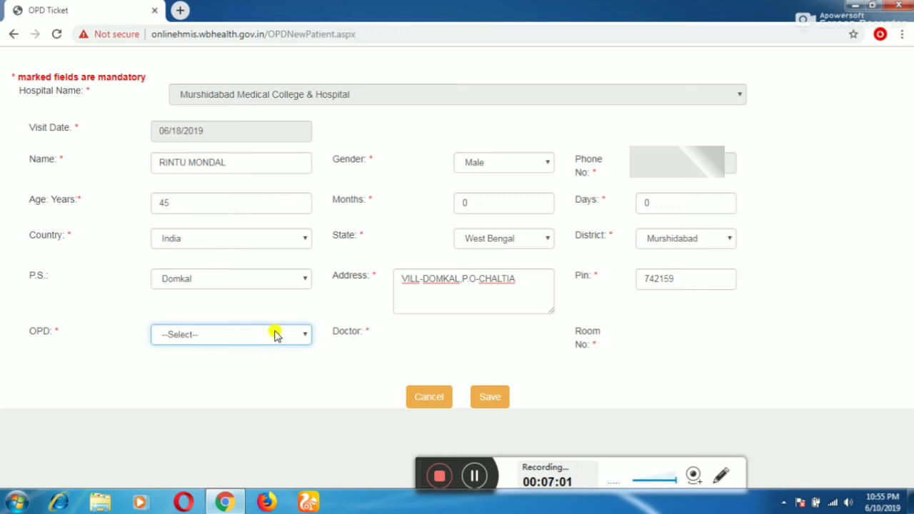
- Assign the MEDICINE OPD (rooms 45,46) and save to show the patient card preview
{"action": "left_click", "coordinate": [277, 335]}
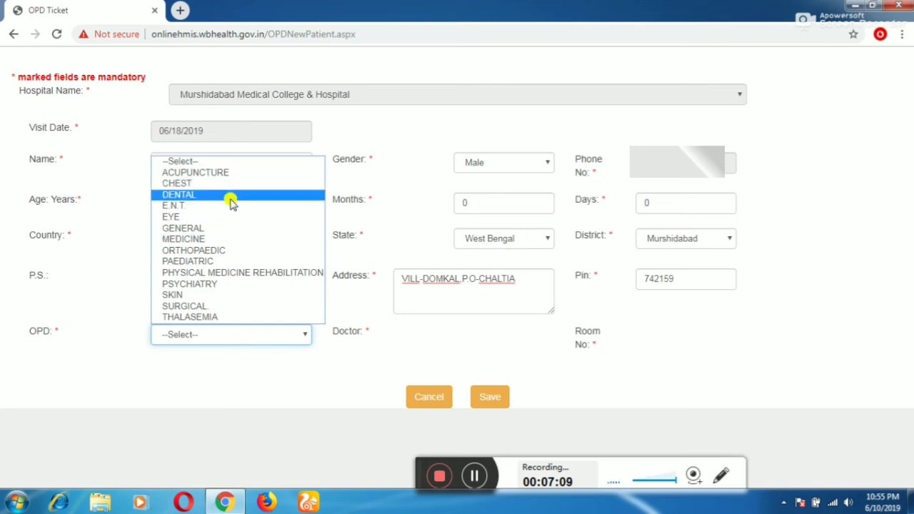
{"action": "left_click", "coordinate": [221, 240]}
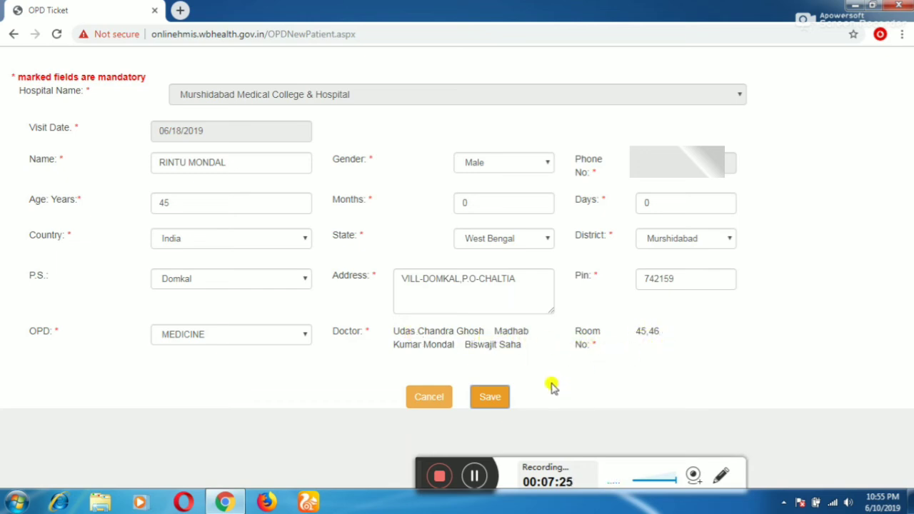
{"action": "left_click", "coordinate": [500, 399]}
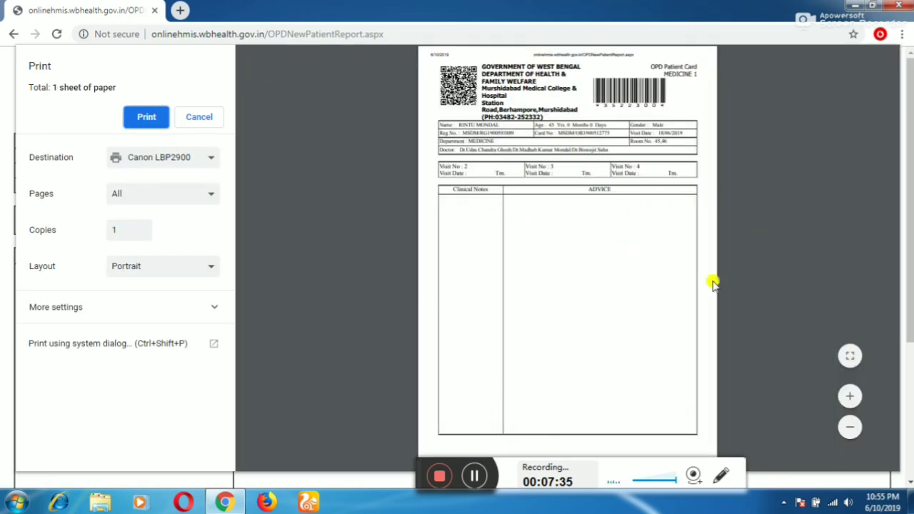
{"action": "left_click", "coordinate": [850, 396]}
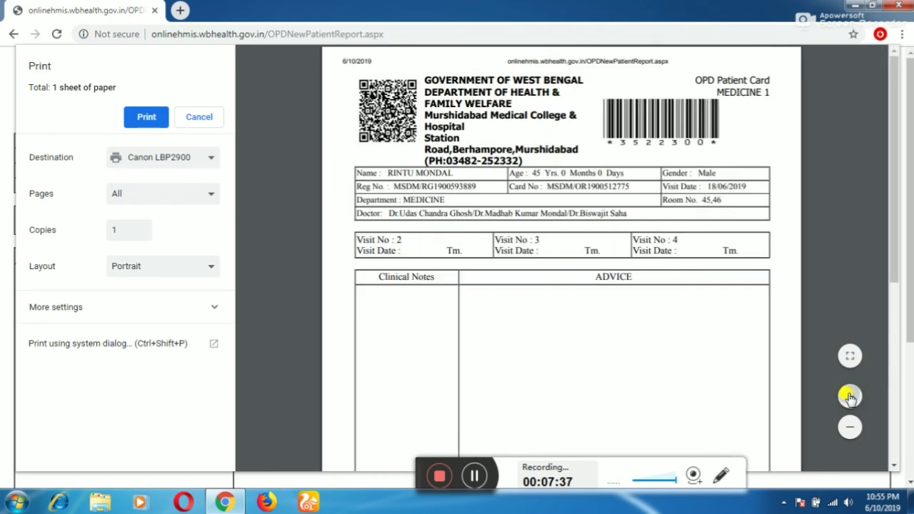
{"action": "left_click", "coordinate": [849, 396]}
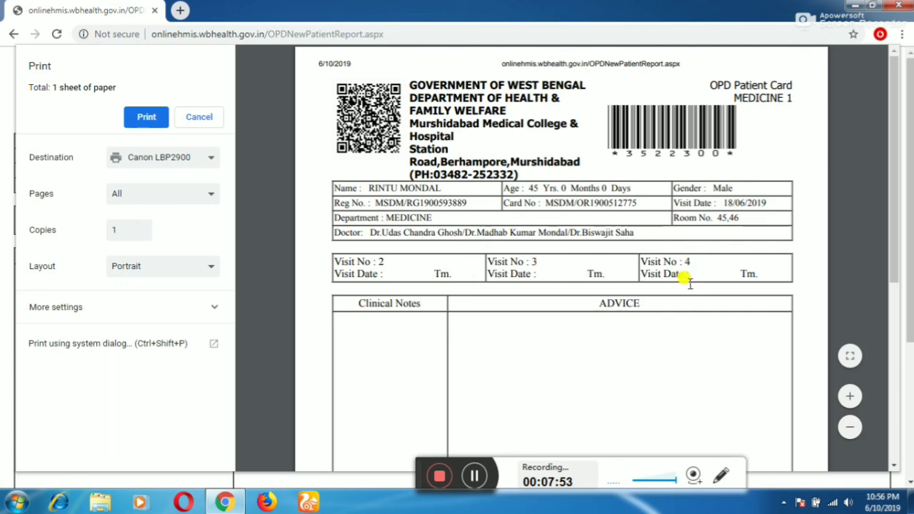
{"action": "scroll", "coordinate": [689, 285], "scroll_direction": "down", "scroll_amount": 5}
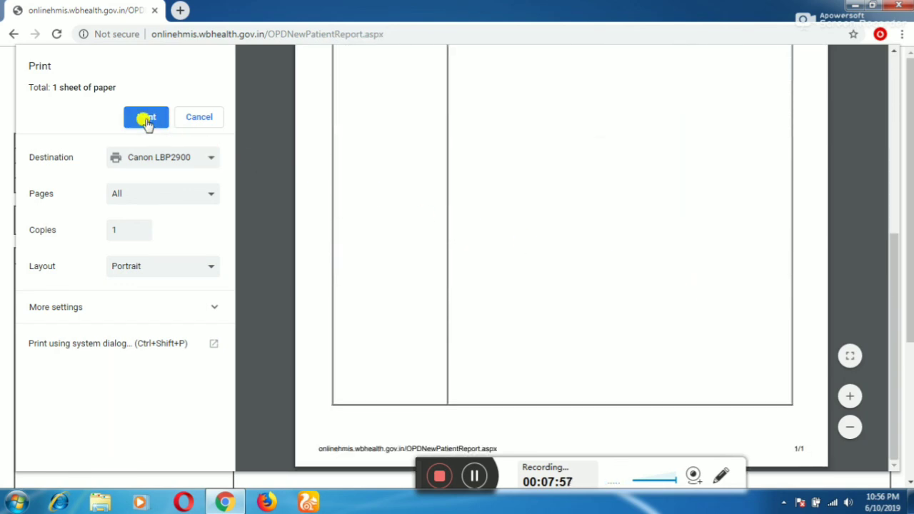
{"action": "scroll", "coordinate": [482, 236], "scroll_direction": "up", "scroll_amount": 5}
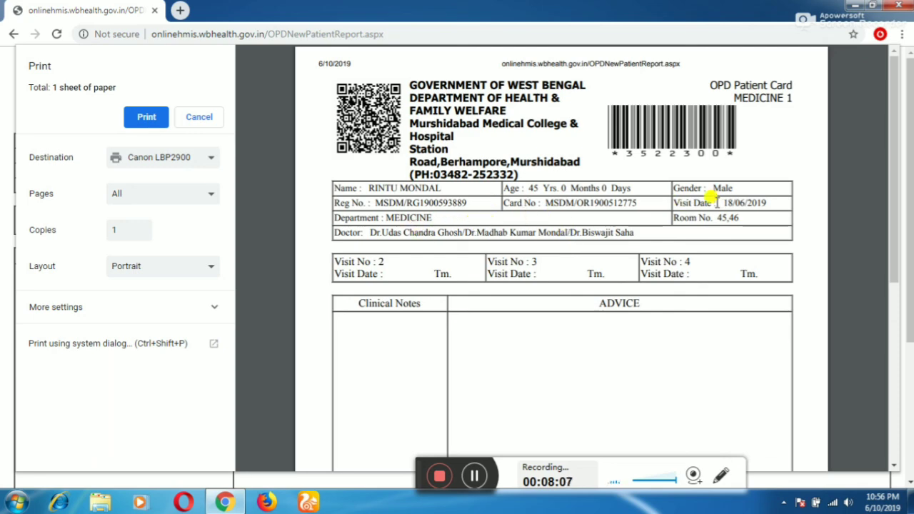
{"action": "left_click_drag", "start_coordinate": [716, 217], "coordinate": [748, 218]}
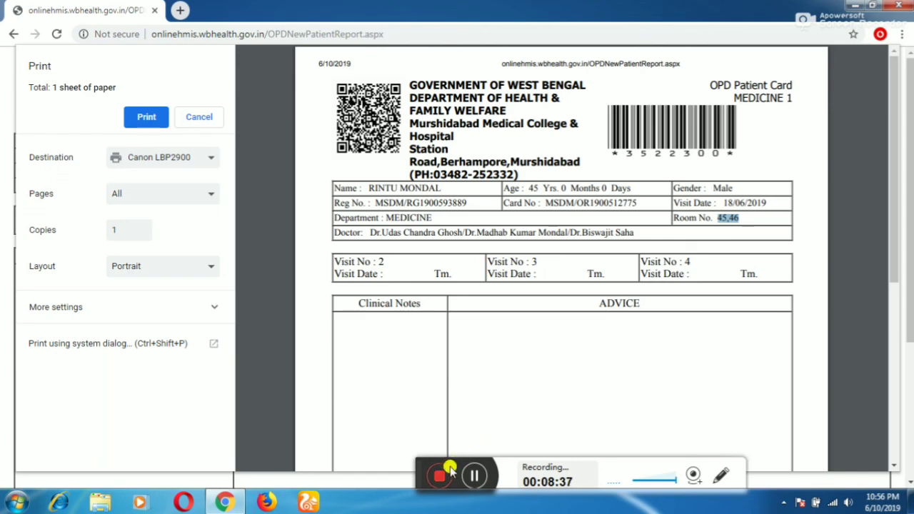
{"action": "left_click", "coordinate": [440, 476]}
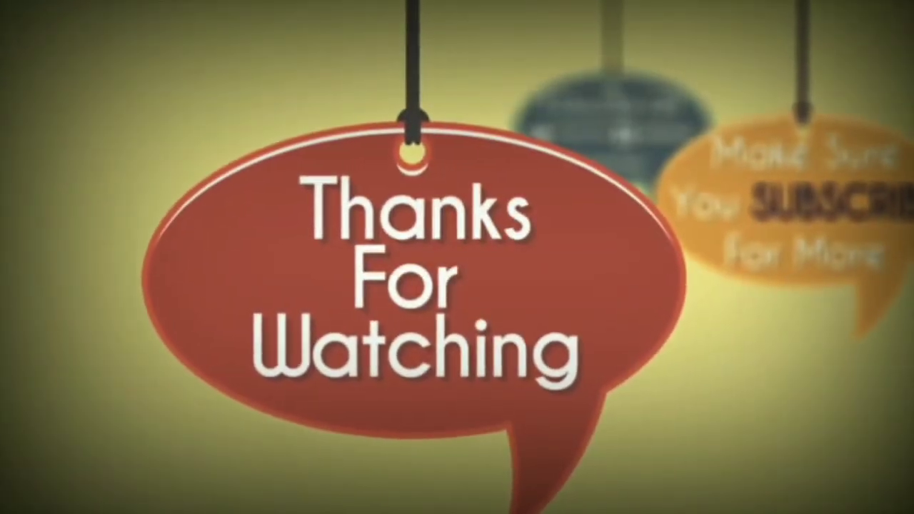